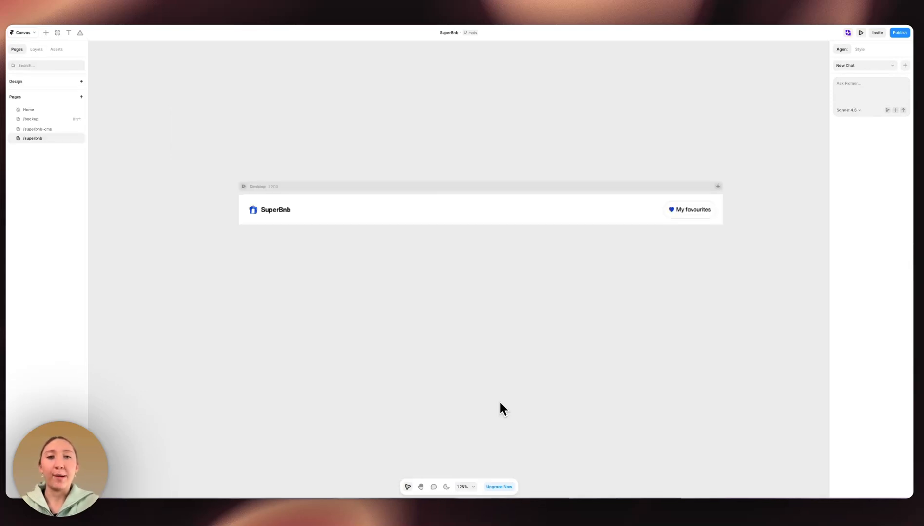
Open the Superfields 2.0 (Beta) plugin and start its Framer Agent setup.
{"action": "key", "text": "super+k"}
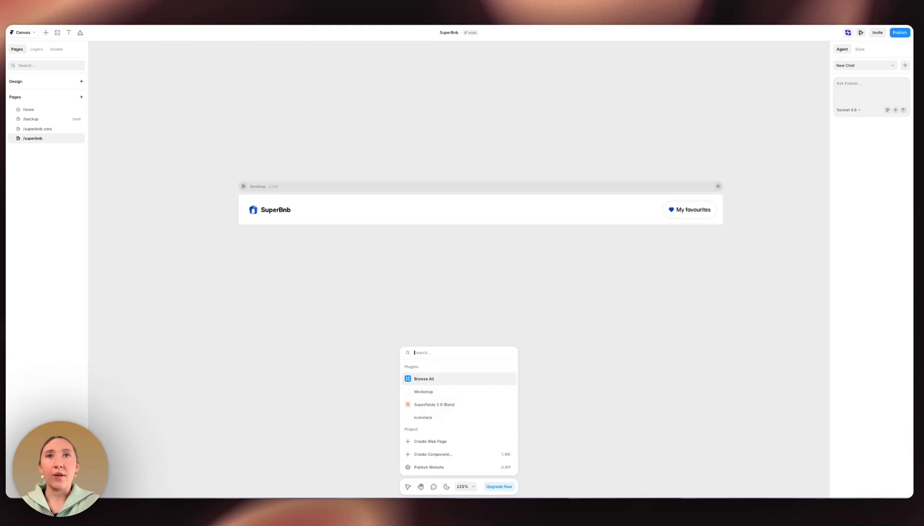
{"action": "left_click", "coordinate": [456, 406]}
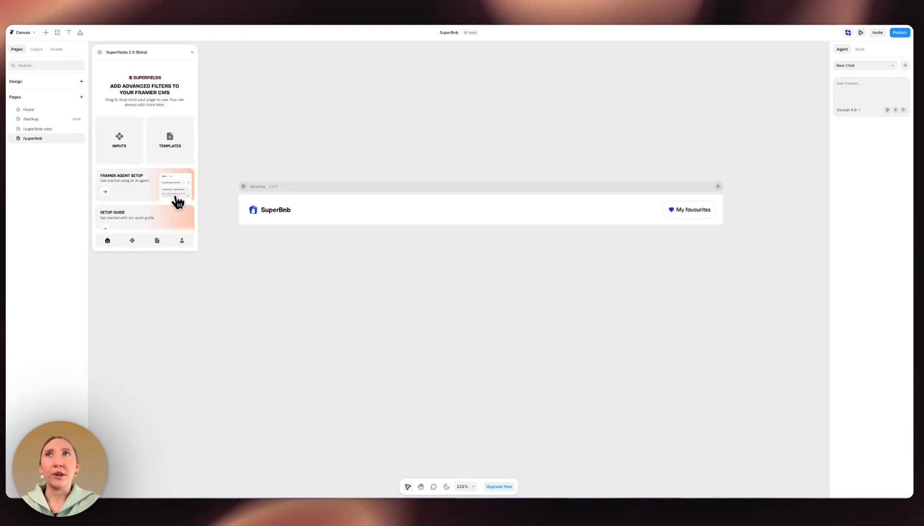
{"action": "scroll", "coordinate": [176, 198], "scroll_direction": "down", "scroll_amount": 1}
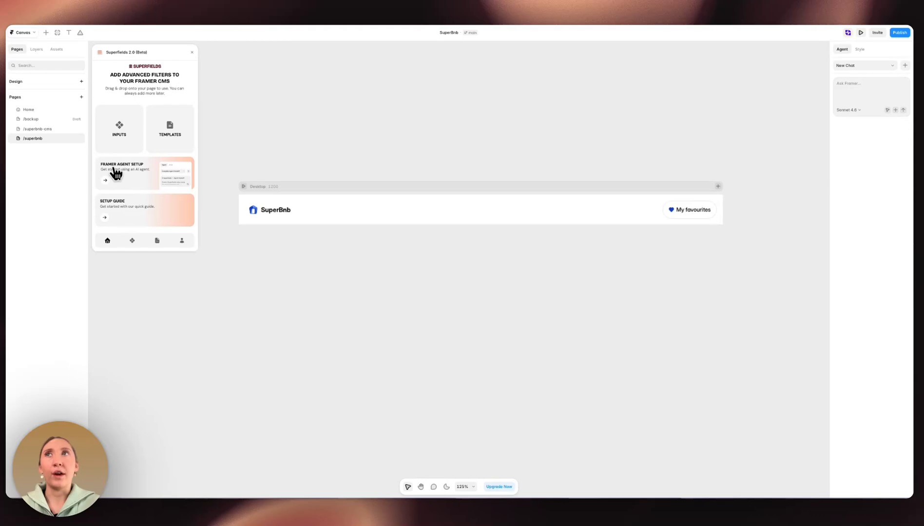
{"action": "left_click", "coordinate": [135, 179]}
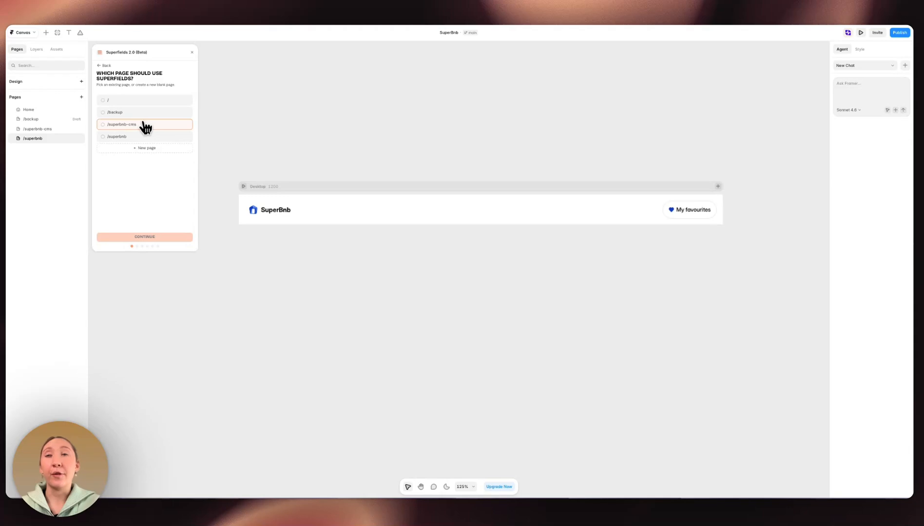
Choose the /superbnb page and the Bnb CMS collection for the Superfields setup.
{"action": "left_click", "coordinate": [125, 138]}
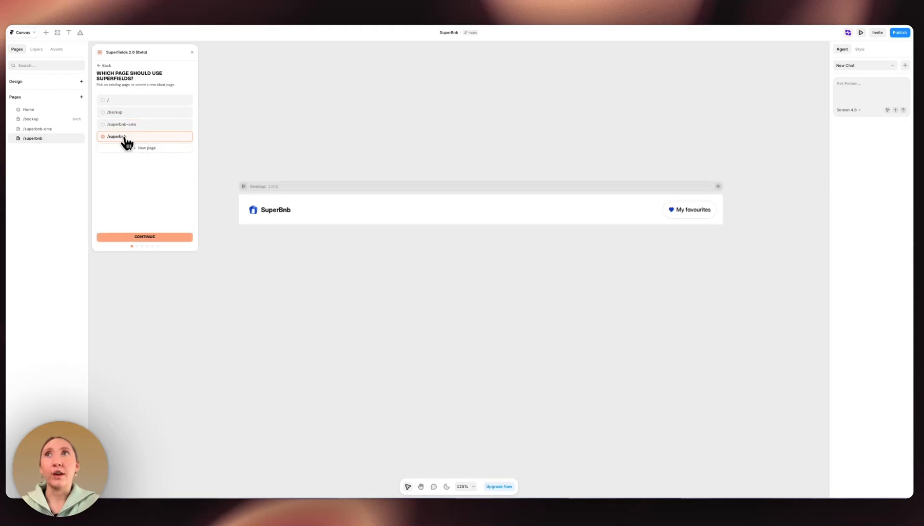
{"action": "left_click", "coordinate": [156, 238]}
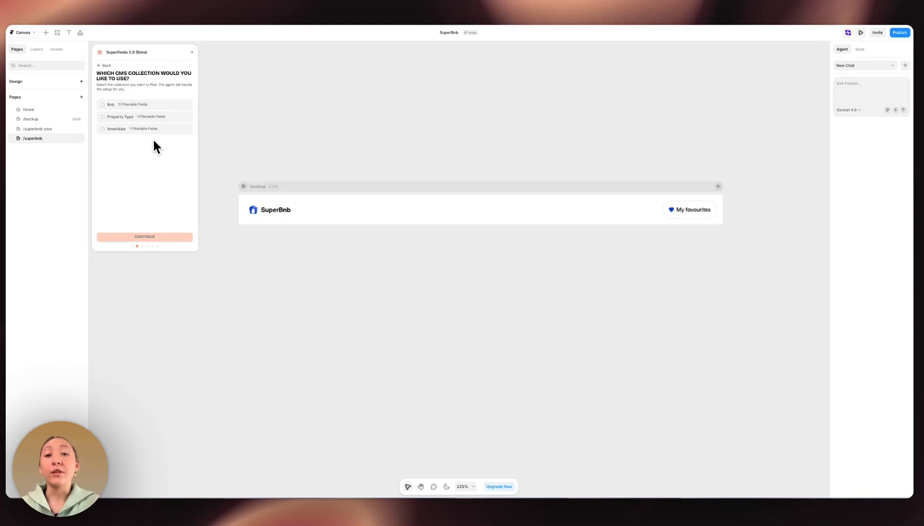
{"action": "left_click", "coordinate": [133, 106]}
{"action": "left_click", "coordinate": [164, 236]}
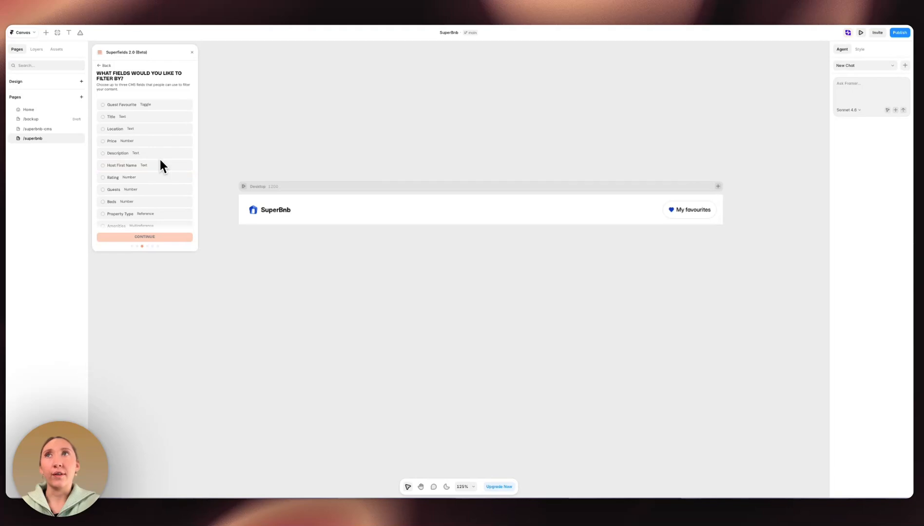
Select Price, Beds and Property Type as the fields to filter by.
{"action": "scroll", "coordinate": [155, 139], "scroll_direction": "down", "scroll_amount": 1}
{"action": "scroll", "coordinate": [153, 142], "scroll_direction": "up", "scroll_amount": 1}
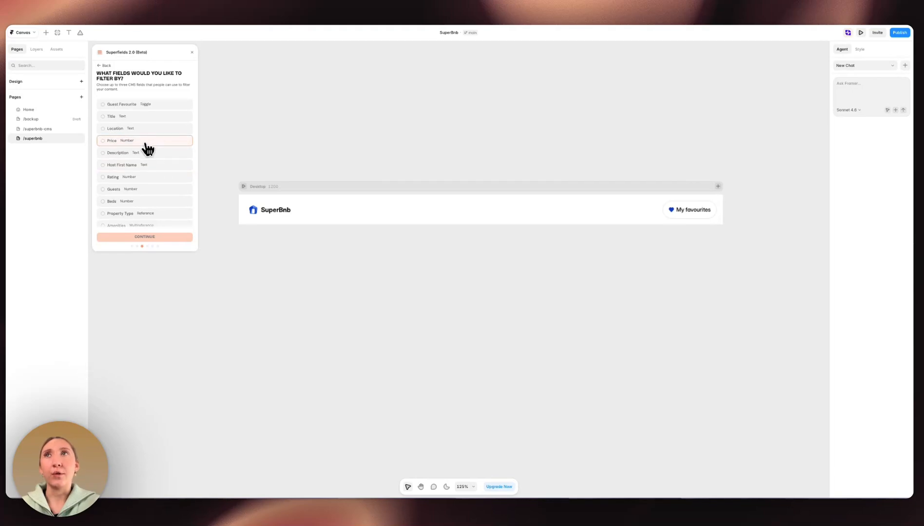
{"action": "left_click", "coordinate": [118, 141]}
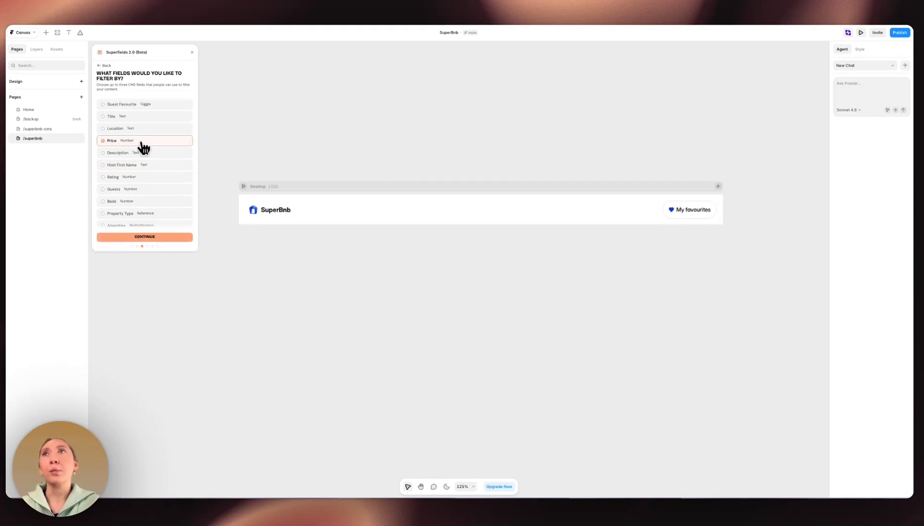
{"action": "scroll", "coordinate": [146, 146], "scroll_direction": "down", "scroll_amount": 2}
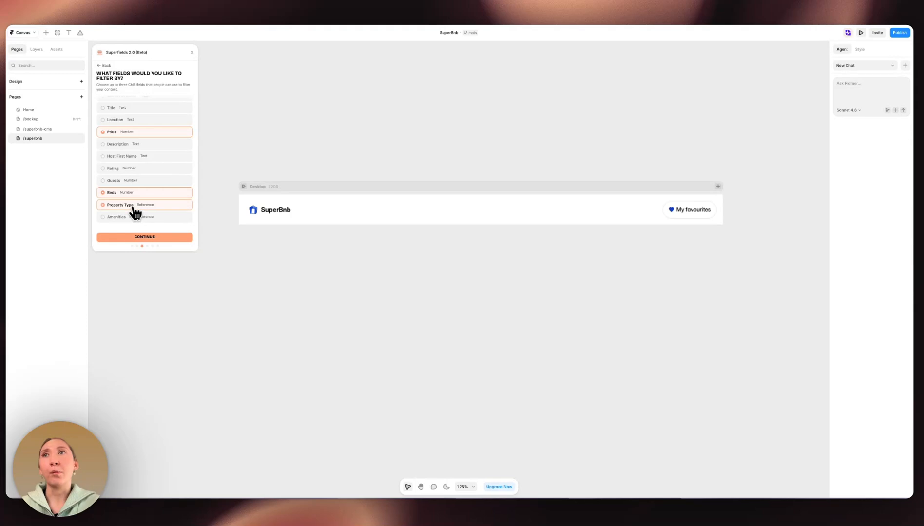
{"action": "left_click", "coordinate": [171, 239]}
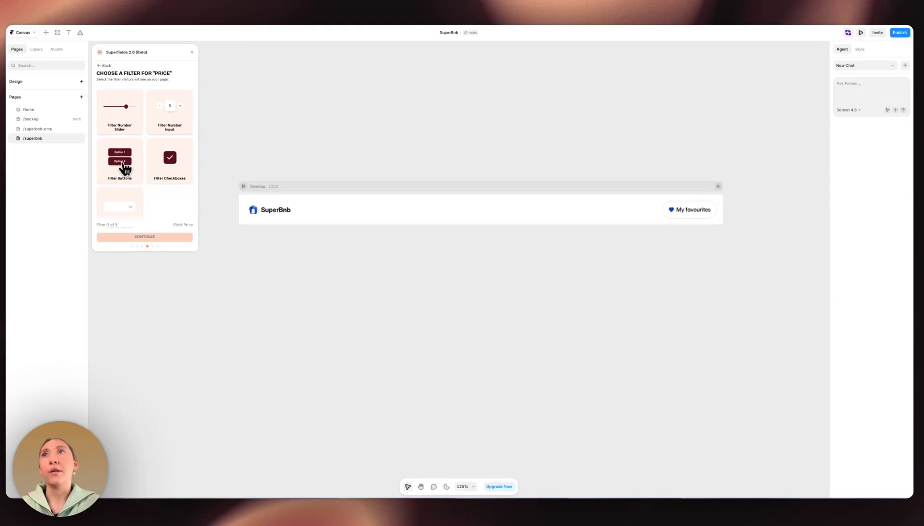
Assign a Number Slider filter to Price, a Number Input to Beds and Checkboxes to Property Type.
{"action": "scroll", "coordinate": [156, 161], "scroll_direction": "down", "scroll_amount": 1}
{"action": "scroll", "coordinate": [131, 195], "scroll_direction": "up", "scroll_amount": 1}
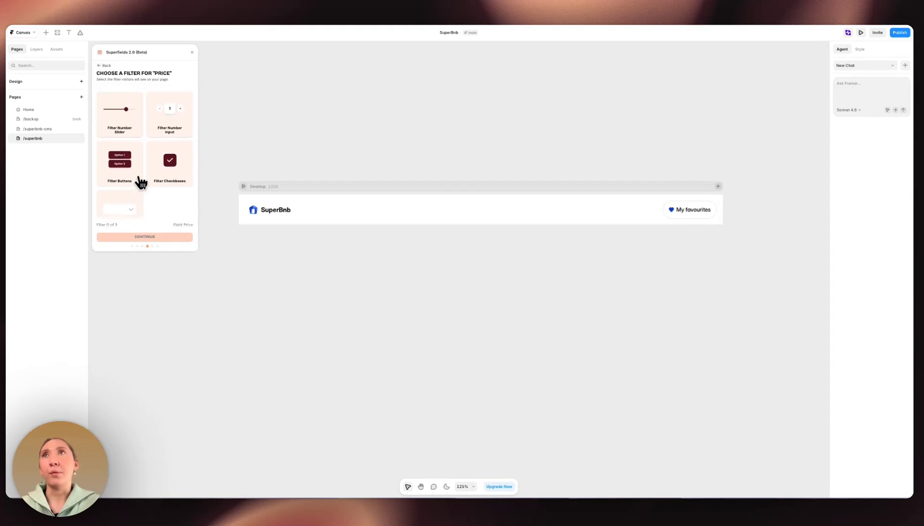
{"action": "left_click", "coordinate": [123, 132]}
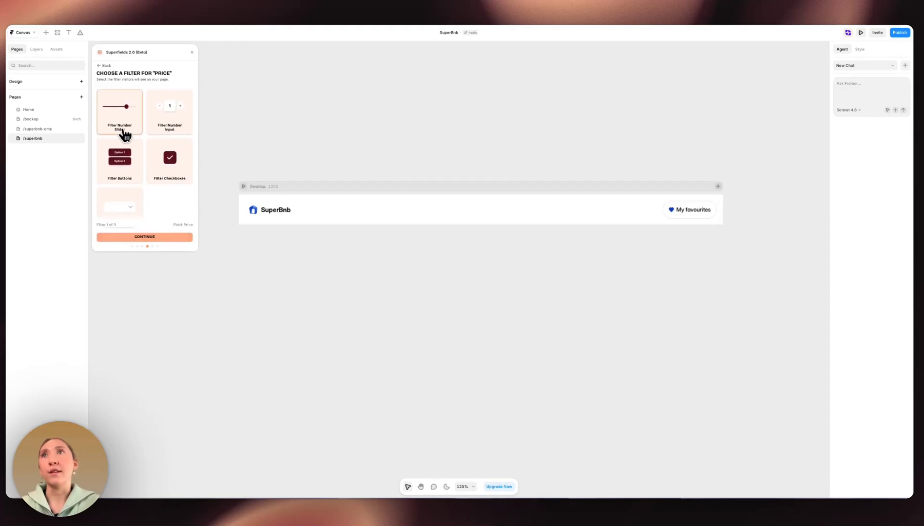
{"action": "left_click", "coordinate": [163, 238]}
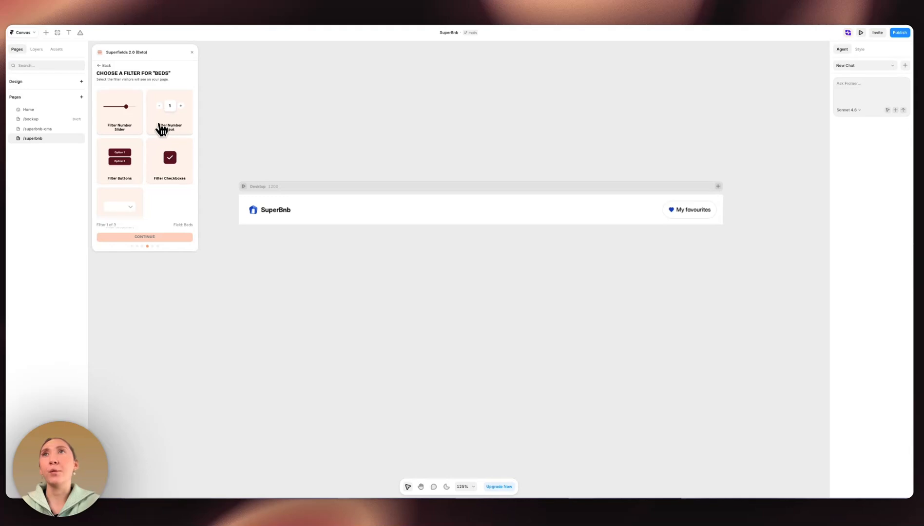
{"action": "left_click", "coordinate": [179, 133]}
{"action": "left_click", "coordinate": [168, 238]}
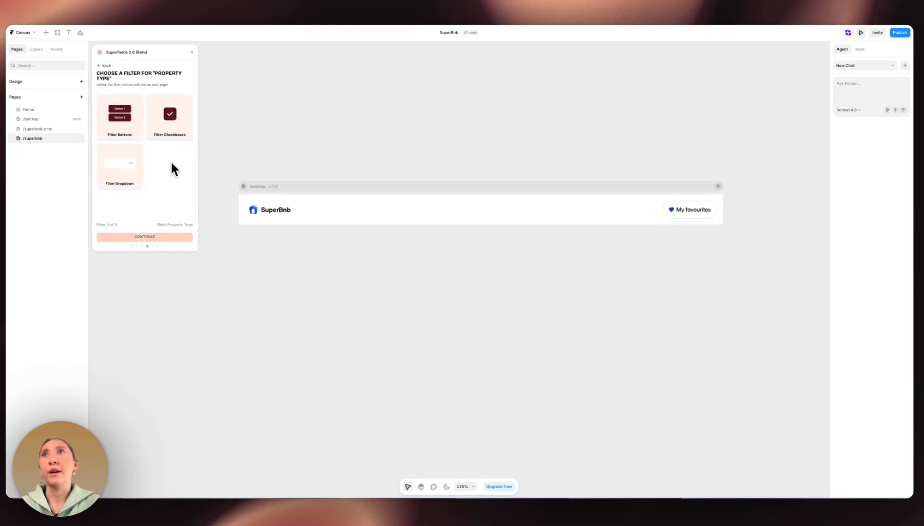
{"action": "left_click", "coordinate": [170, 128]}
{"action": "left_click", "coordinate": [167, 238]}
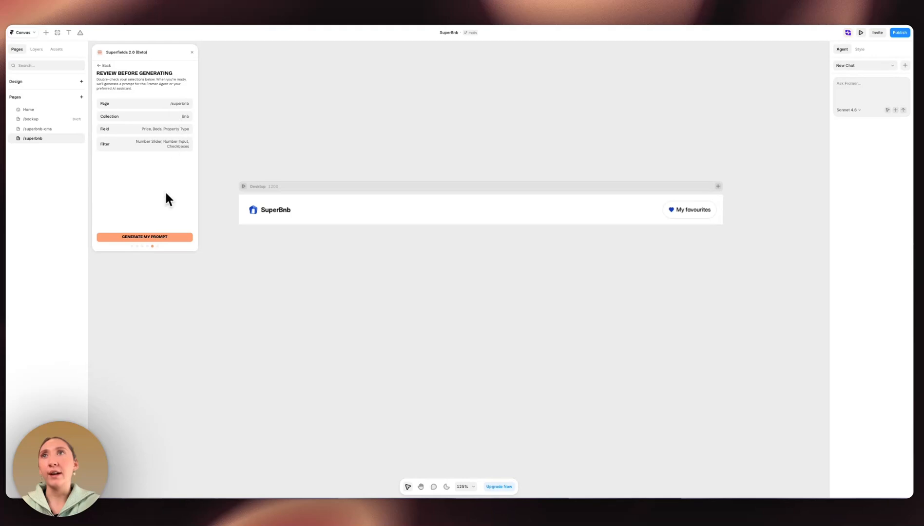
Generate the Superfields setup prompt, copy it and submit it to the Framer Agent using Sonnet 4.6.
{"action": "left_click", "coordinate": [145, 236]}
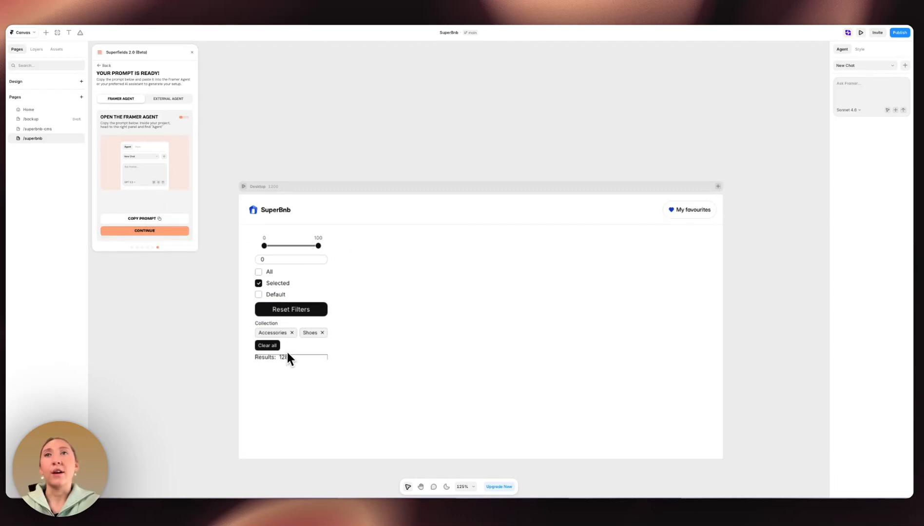
{"action": "left_click", "coordinate": [162, 220]}
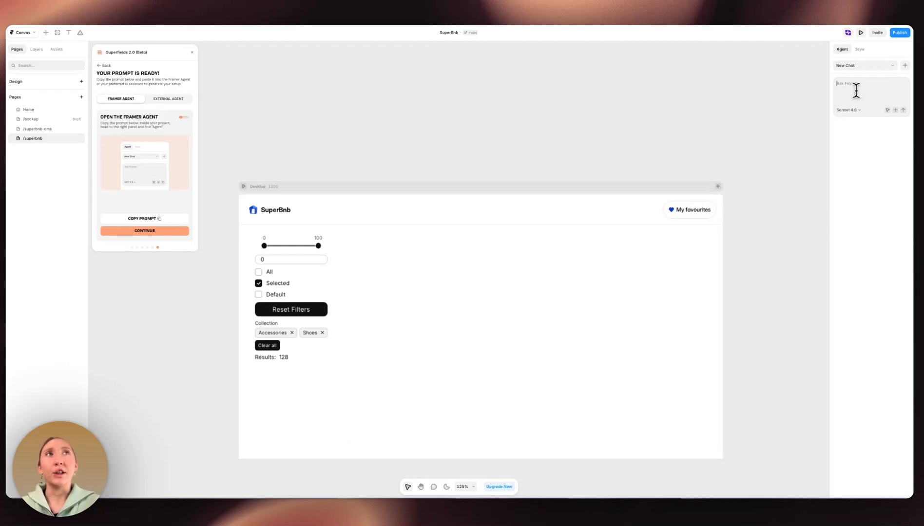
{"action": "left_click", "coordinate": [852, 110]}
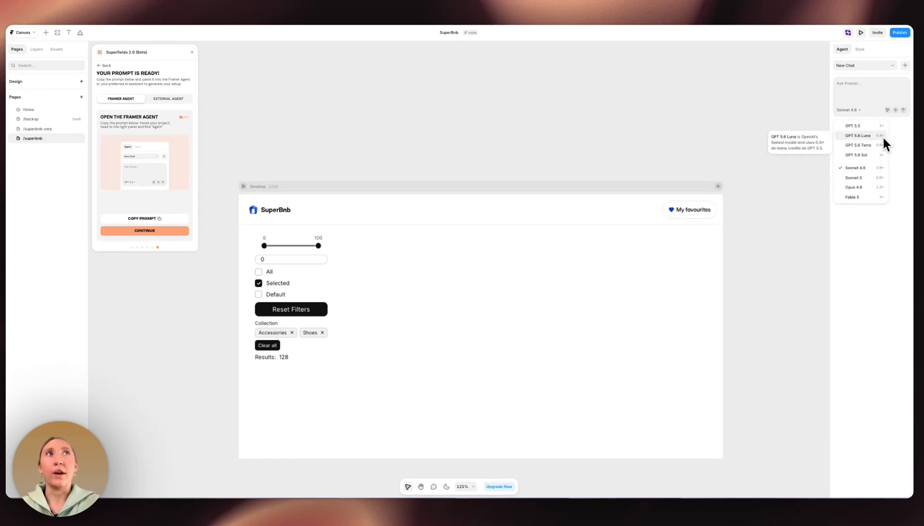
{"action": "left_click", "coordinate": [862, 83]}
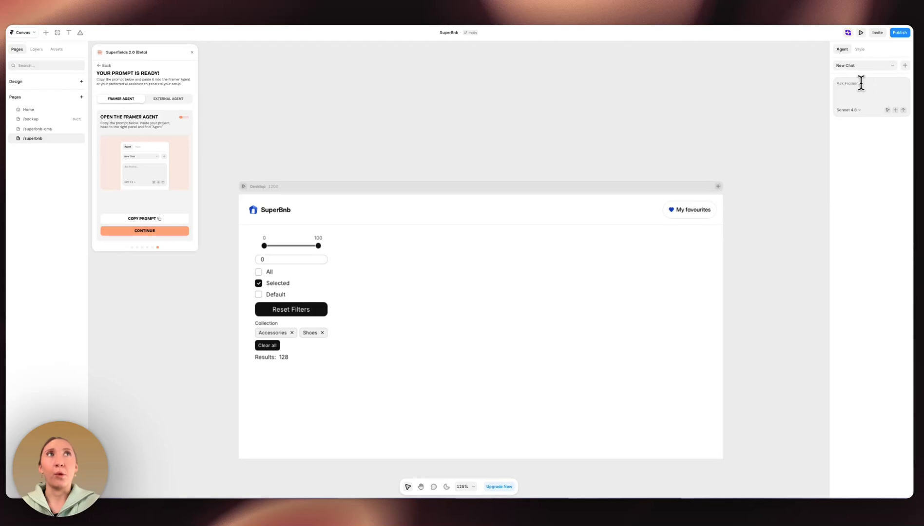
{"action": "key", "text": "ctrl+v"}
{"action": "left_click", "coordinate": [903, 123]}
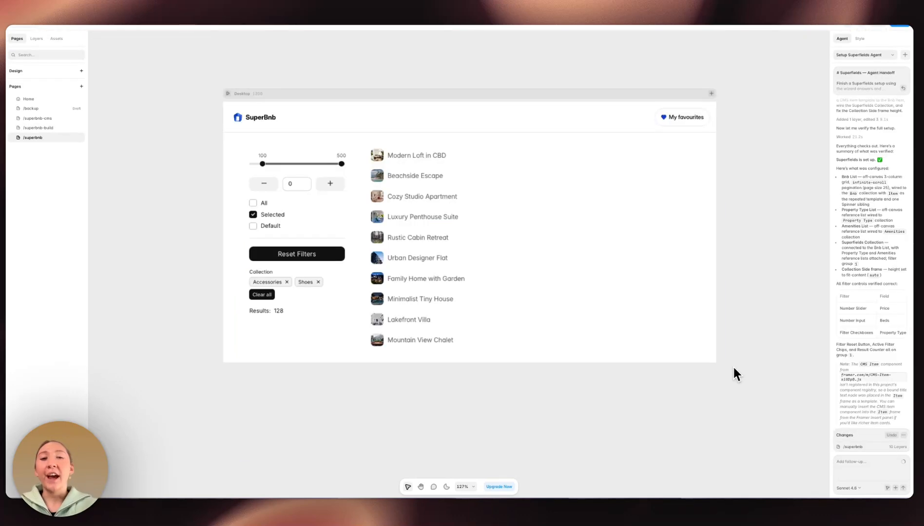
Examine the generated off-canvas CMS lists and how the Superfields Collection on the Desktop frame connects to them.
{"action": "scroll", "coordinate": [721, 281], "scroll_direction": "down", "scroll_amount": 5}
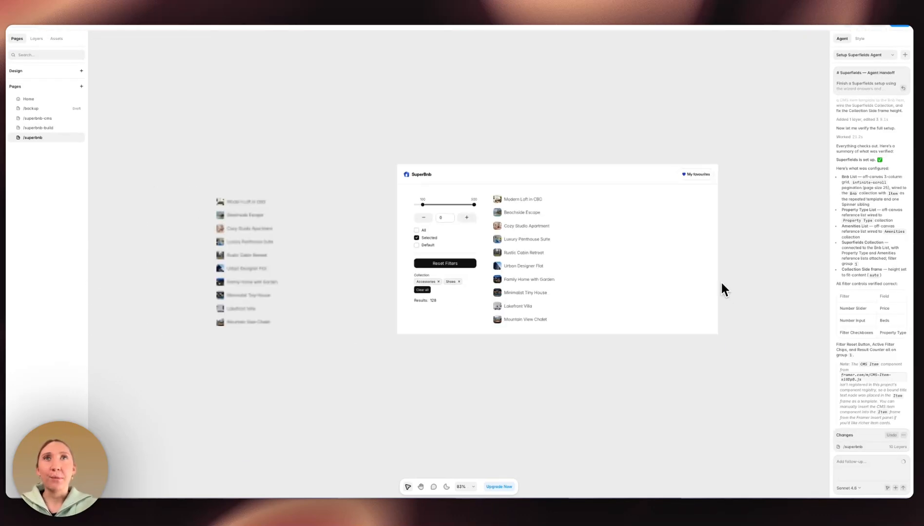
{"action": "scroll", "coordinate": [725, 284], "scroll_direction": "right", "scroll_amount": 1}
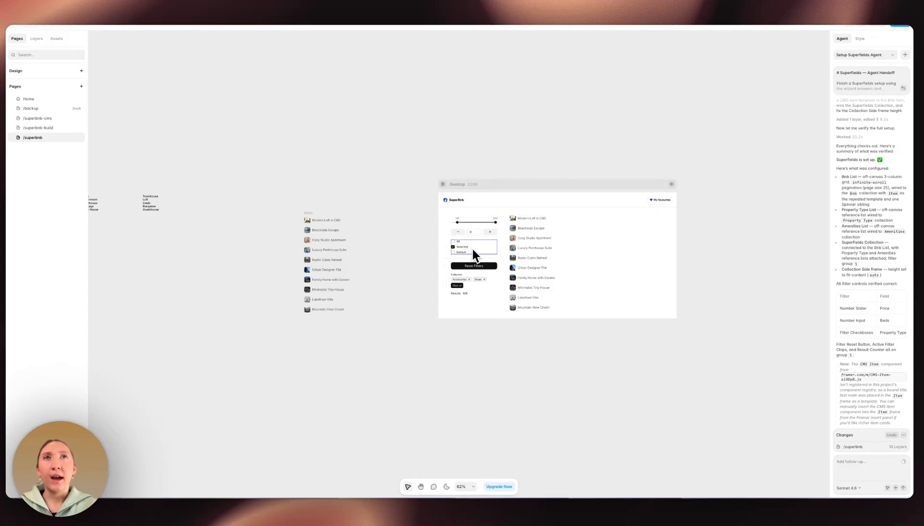
{"action": "scroll", "coordinate": [348, 238], "scroll_direction": "left", "scroll_amount": 3}
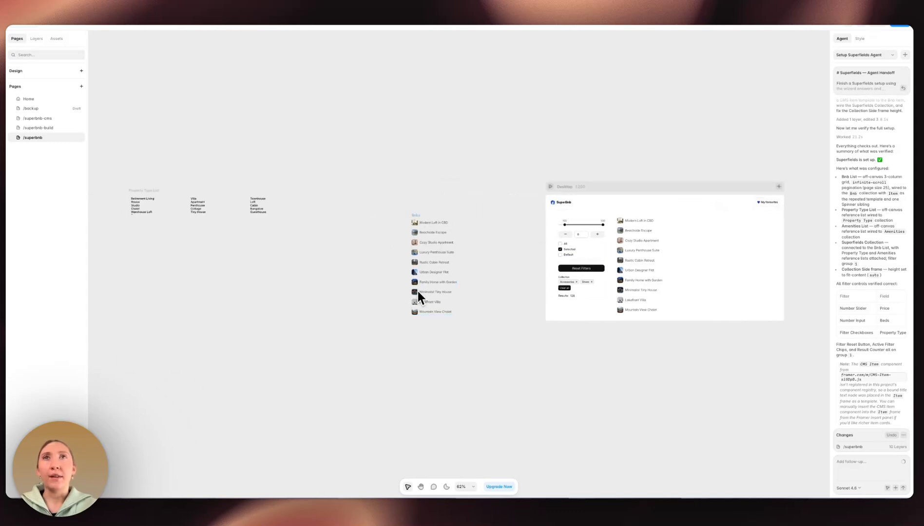
{"action": "scroll", "coordinate": [422, 295], "scroll_direction": "left", "scroll_amount": 4}
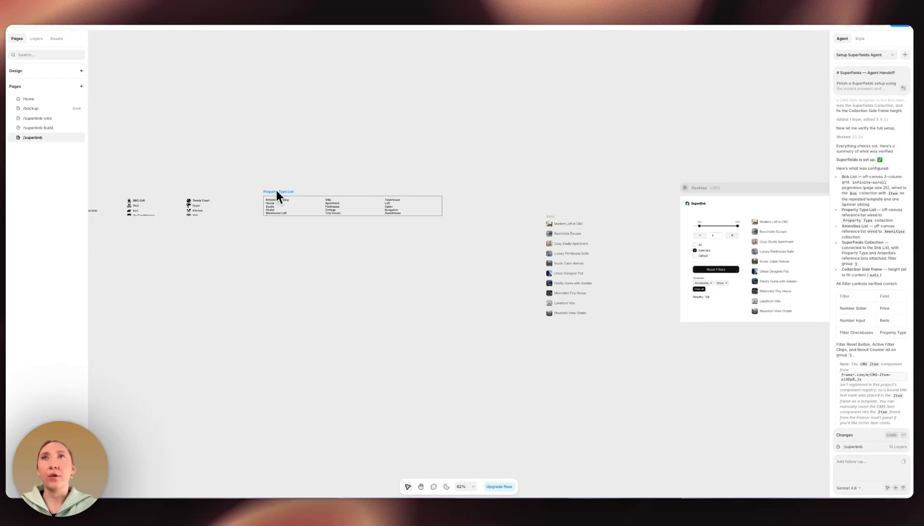
{"action": "scroll", "coordinate": [276, 193], "scroll_direction": "left", "scroll_amount": 3}
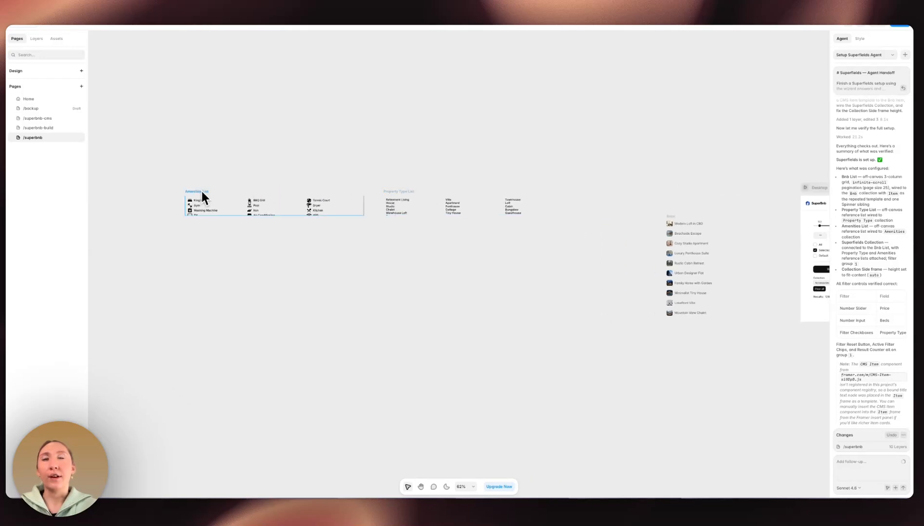
{"action": "scroll", "coordinate": [421, 234], "scroll_direction": "right", "scroll_amount": 6}
{"action": "scroll", "coordinate": [626, 249], "scroll_direction": "right", "scroll_amount": 3}
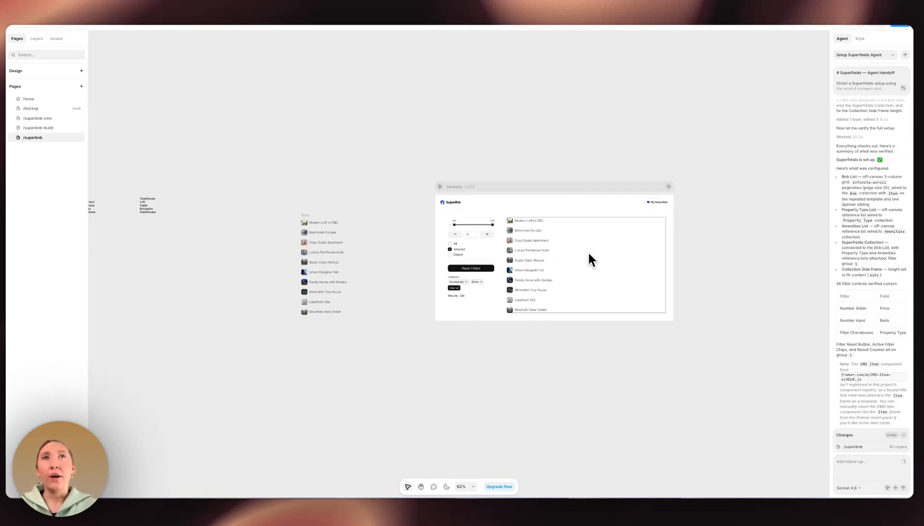
{"action": "left_click", "coordinate": [540, 250]}
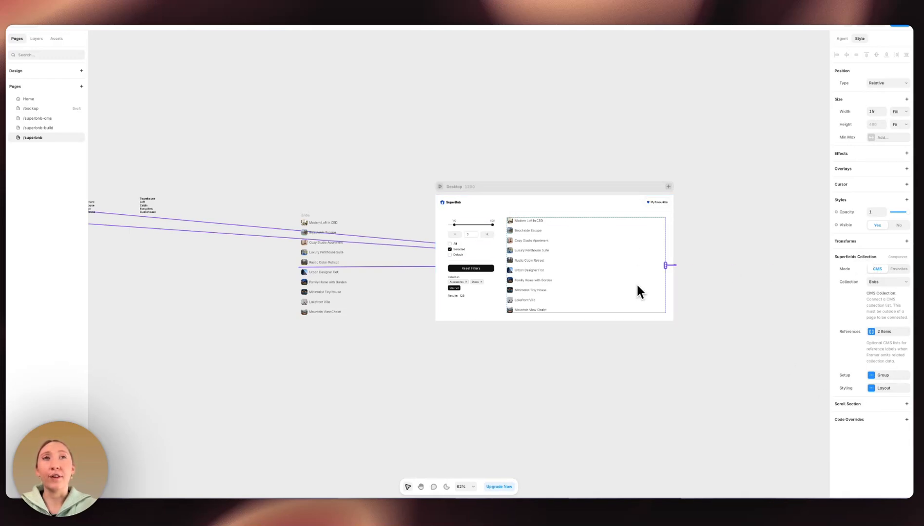
{"action": "scroll", "coordinate": [636, 284], "scroll_direction": "left", "scroll_amount": 5}
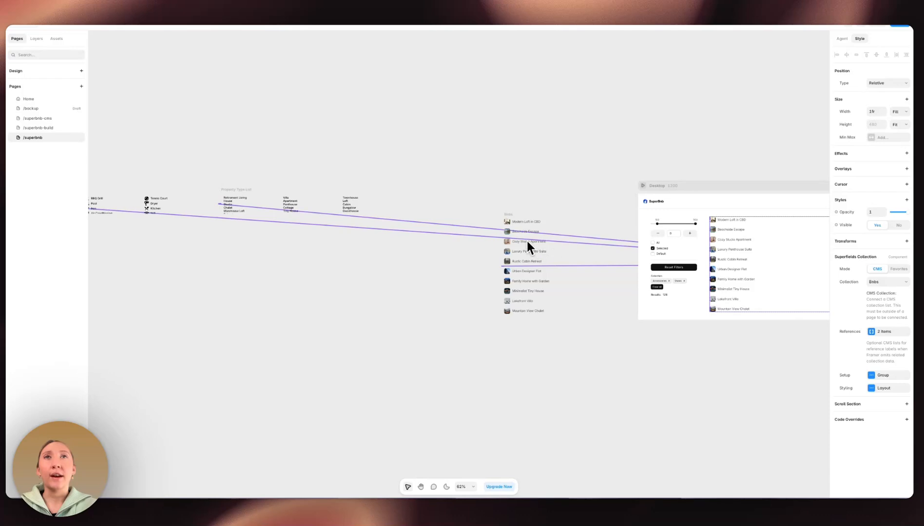
{"action": "scroll", "coordinate": [293, 217], "scroll_direction": "left", "scroll_amount": 1}
{"action": "scroll", "coordinate": [551, 256], "scroll_direction": "right", "scroll_amount": 7}
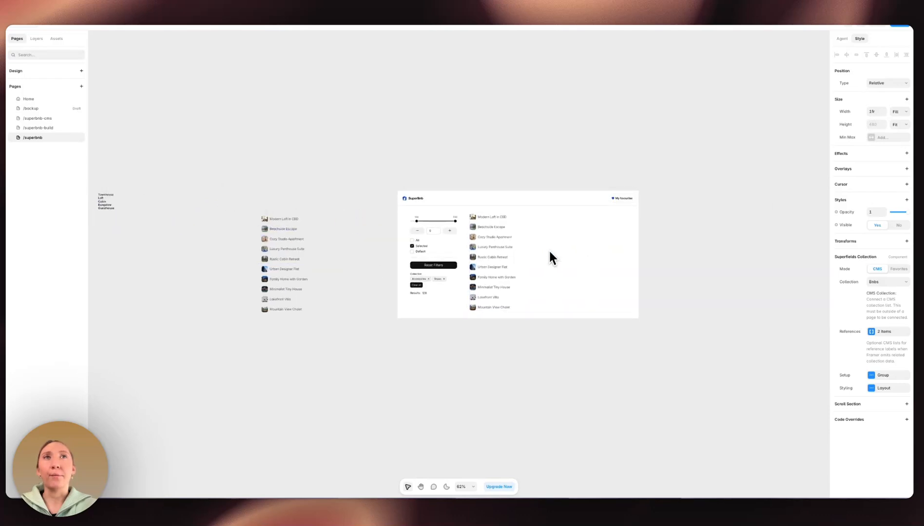
{"action": "scroll", "coordinate": [550, 252], "scroll_direction": "up", "scroll_amount": 3}
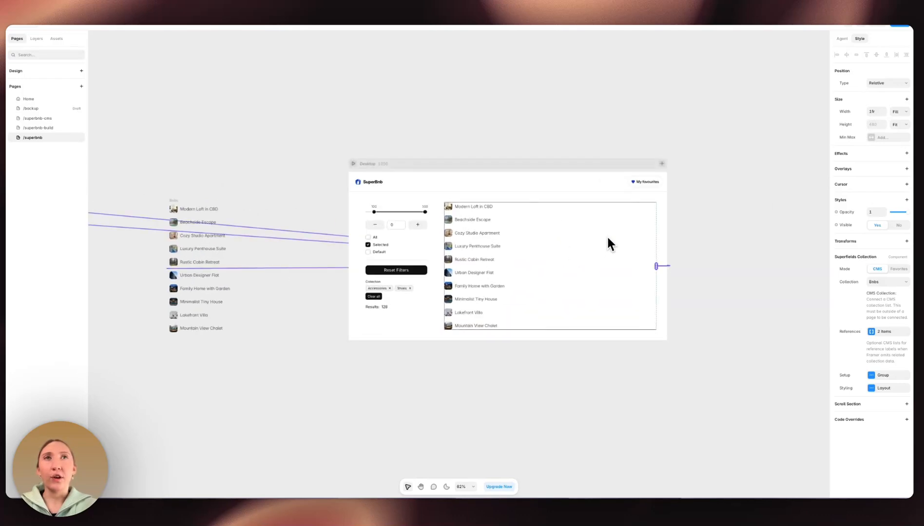
Publish the site update and open the live site.
{"action": "left_click", "coordinate": [901, 26]}
{"action": "left_click", "coordinate": [864, 87]}
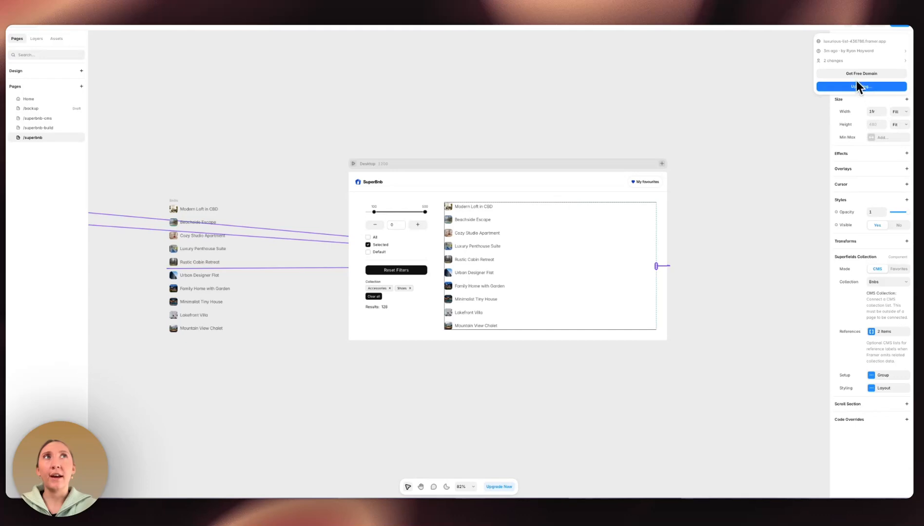
{"action": "left_click", "coordinate": [854, 43]}
Test the live filters with a price range of 150–440, 2 beds and the Cabin type, and reset all filters.
{"action": "mouse_move", "coordinate": [40, 81]}
{"action": "left_mouse_down"}
{"action": "mouse_move", "coordinate": [104, 83]}
{"action": "mouse_move", "coordinate": [50, 83]}
{"action": "left_mouse_up"}
{"action": "left_click", "coordinate": [104, 101]}
{"action": "left_click", "coordinate": [104, 101]}
{"action": "left_click", "coordinate": [46, 129]}
{"action": "left_click", "coordinate": [47, 141]}
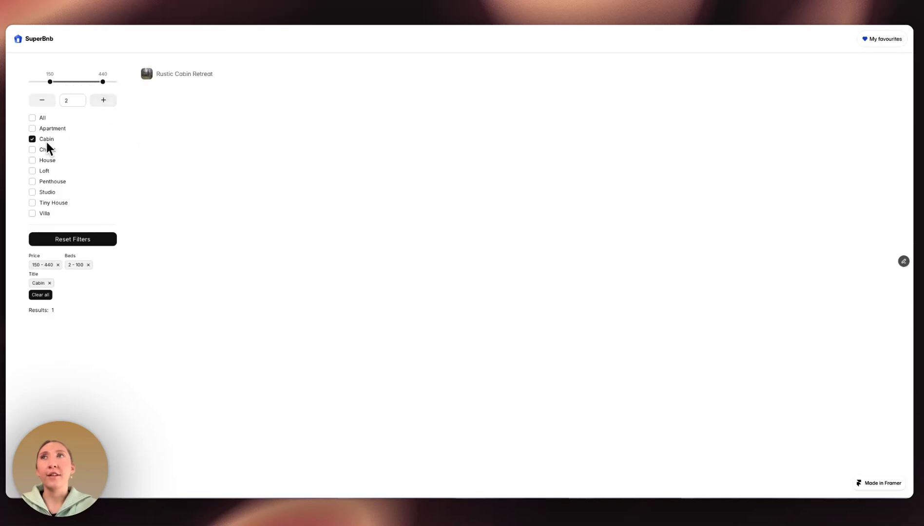
{"action": "left_click", "coordinate": [78, 241]}
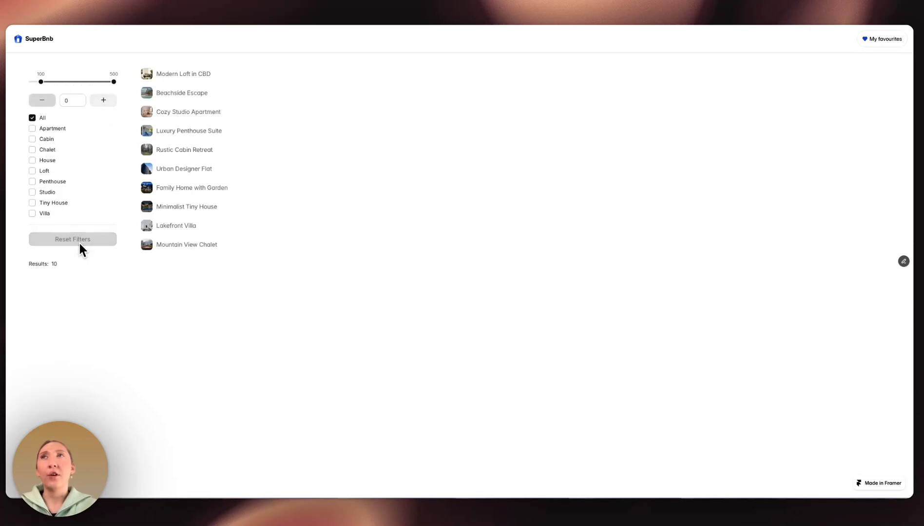
Test a maximum price of 330, 1 bed and the Loft type, removing the active filter chips one by one.
{"action": "left_click_drag", "start_coordinate": [114, 88], "coordinate": [84, 86]}
{"action": "left_click", "coordinate": [98, 102]}
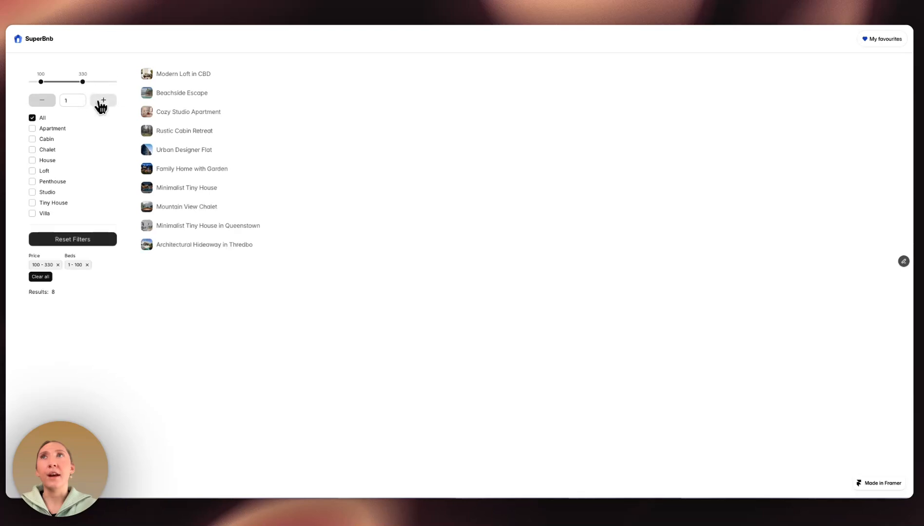
{"action": "left_click", "coordinate": [37, 171]}
{"action": "left_click", "coordinate": [87, 265]}
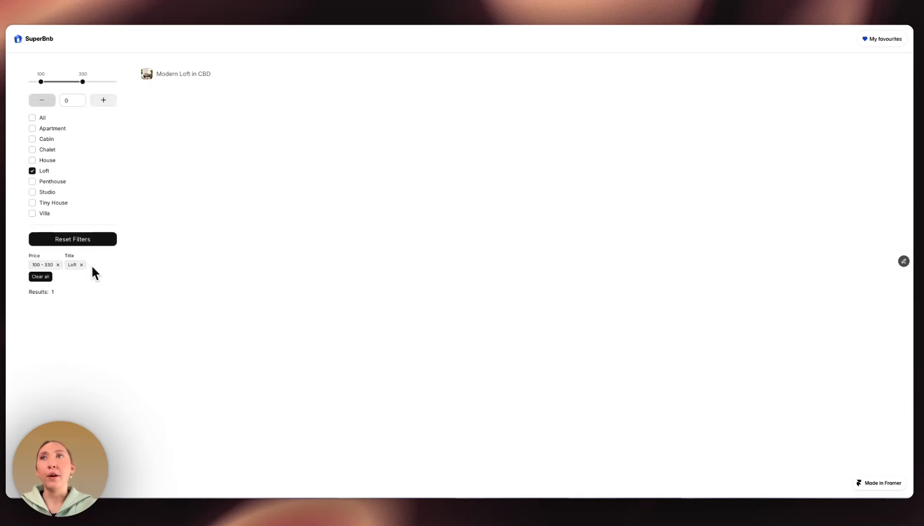
{"action": "left_click", "coordinate": [82, 265]}
{"action": "left_click", "coordinate": [58, 264]}
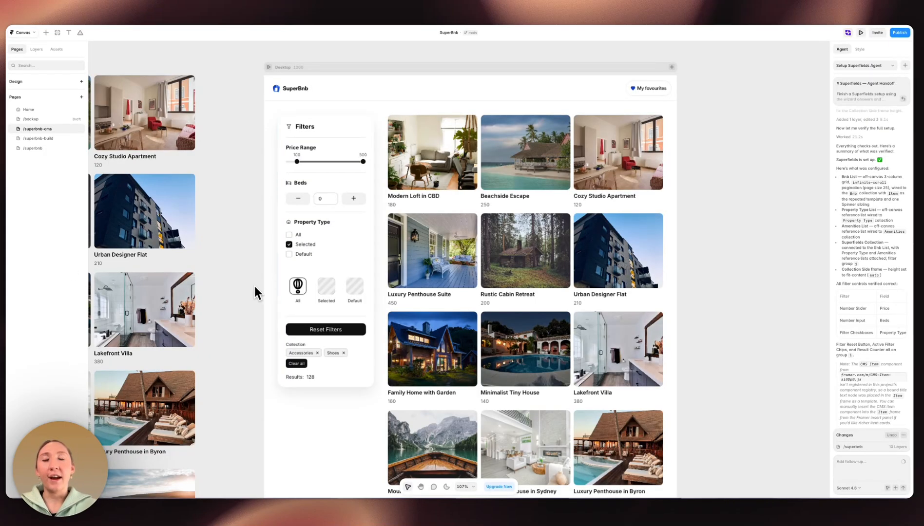
On the /superbnb-cms page, inspect the settings of the image buttons filter and the Beds number input's styling.
{"action": "left_click", "coordinate": [327, 287]}
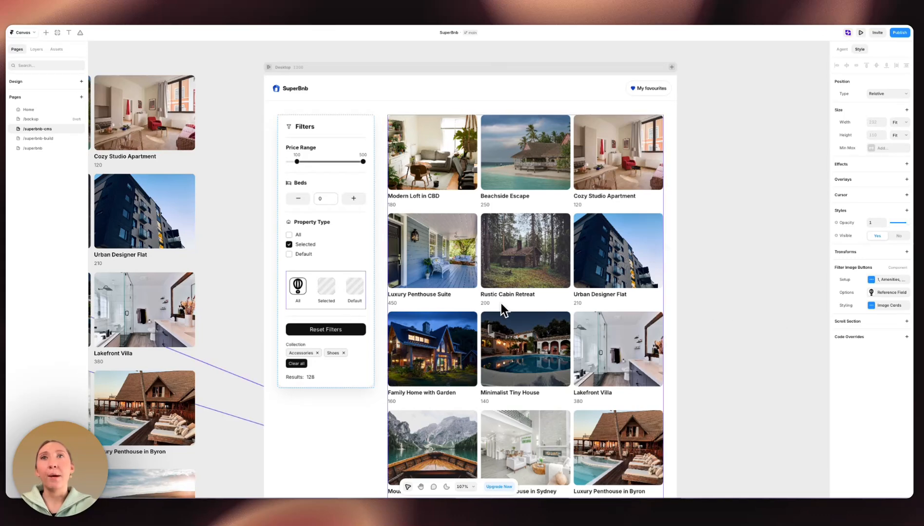
{"action": "left_click", "coordinate": [328, 196]}
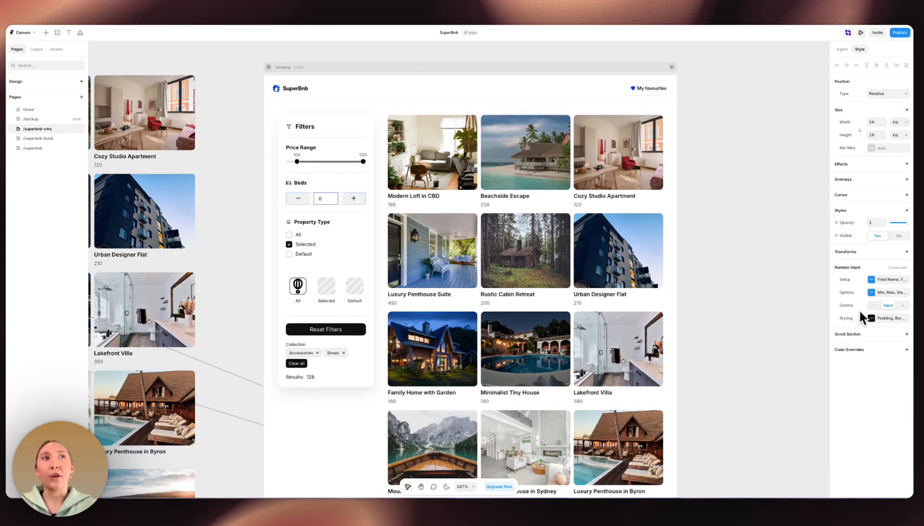
{"action": "left_click", "coordinate": [878, 318]}
{"action": "left_click", "coordinate": [759, 278]}
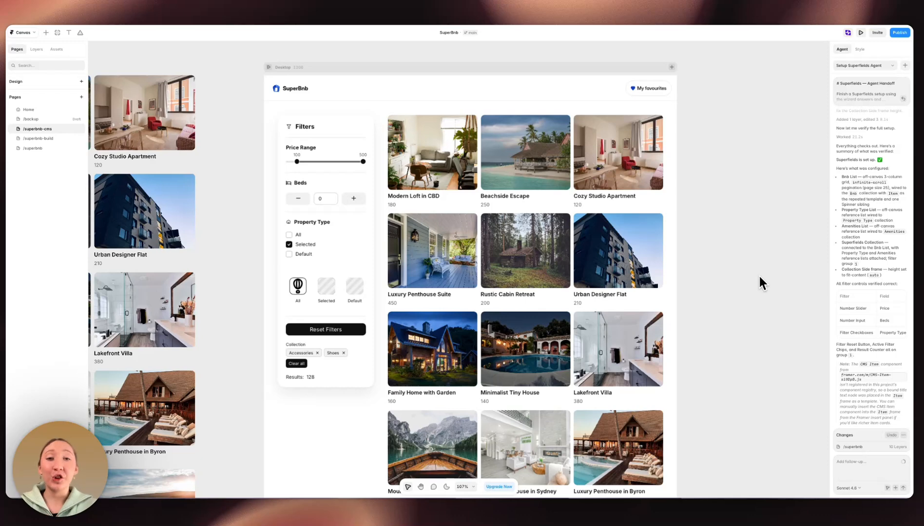